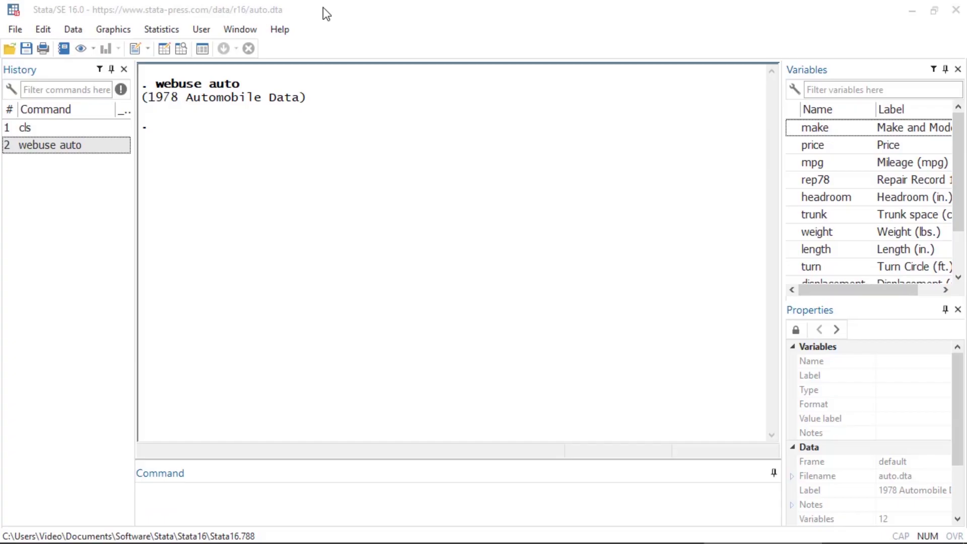
# - Open the Summary statistics dialog under Statistics > Summaries, tables, and tests
pyautogui.click(323, 9)
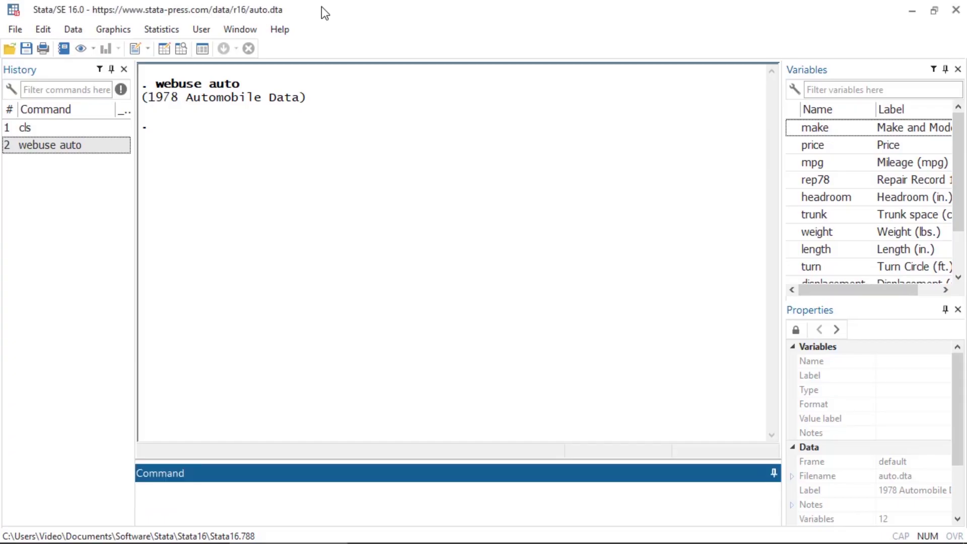
pyautogui.click(157, 31)
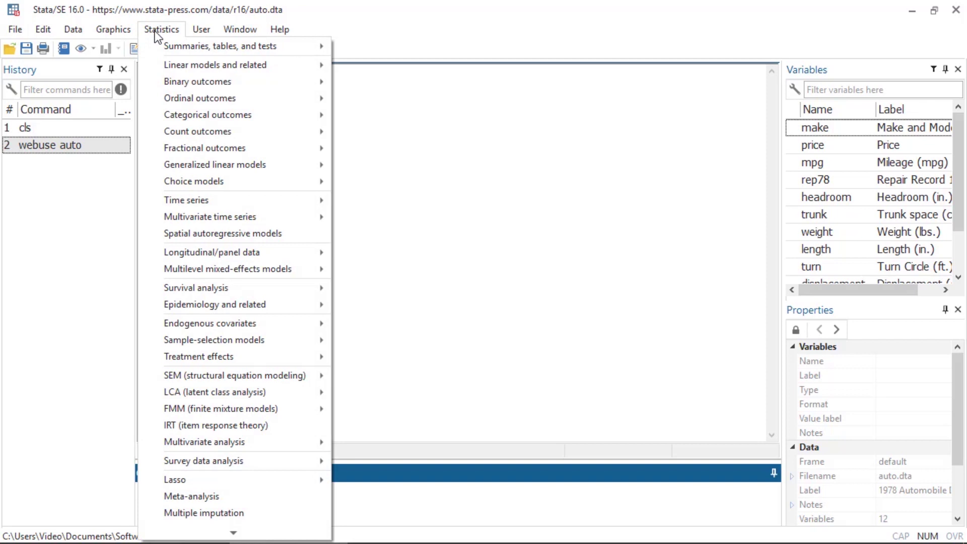
pyautogui.moveTo(157, 49)
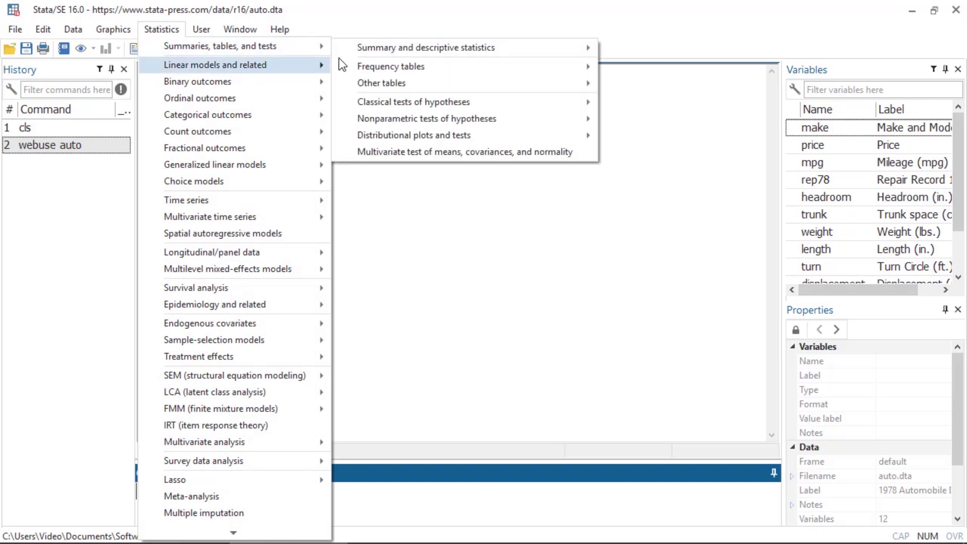
pyautogui.moveTo(350, 56)
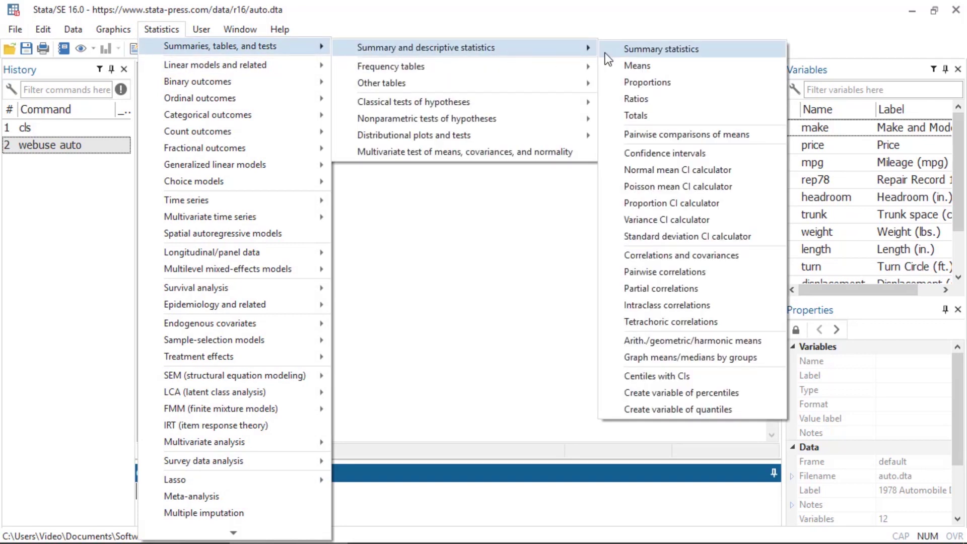
pyautogui.click(605, 53)
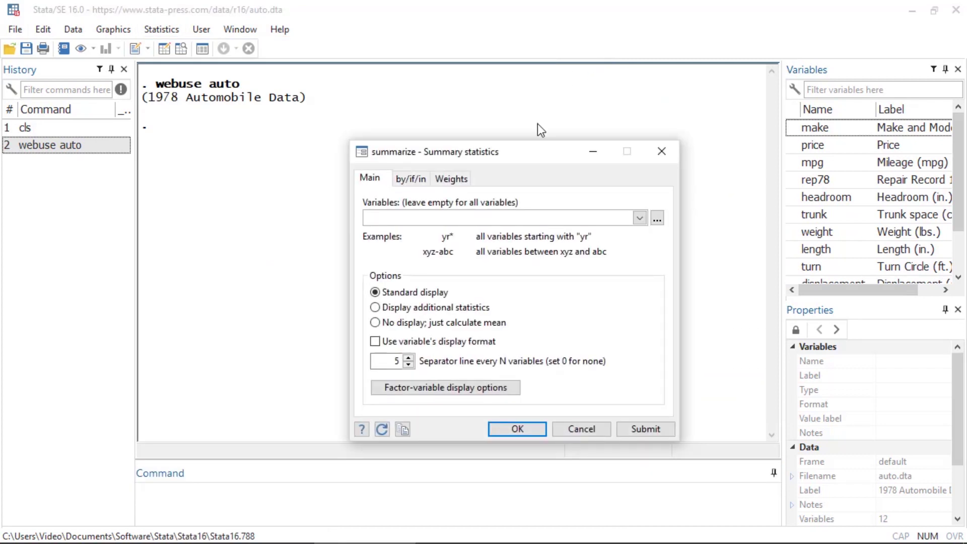
# - Check the summarize help and its PDF manual entry, then run summary statistics on all variables
pyautogui.click(361, 429)
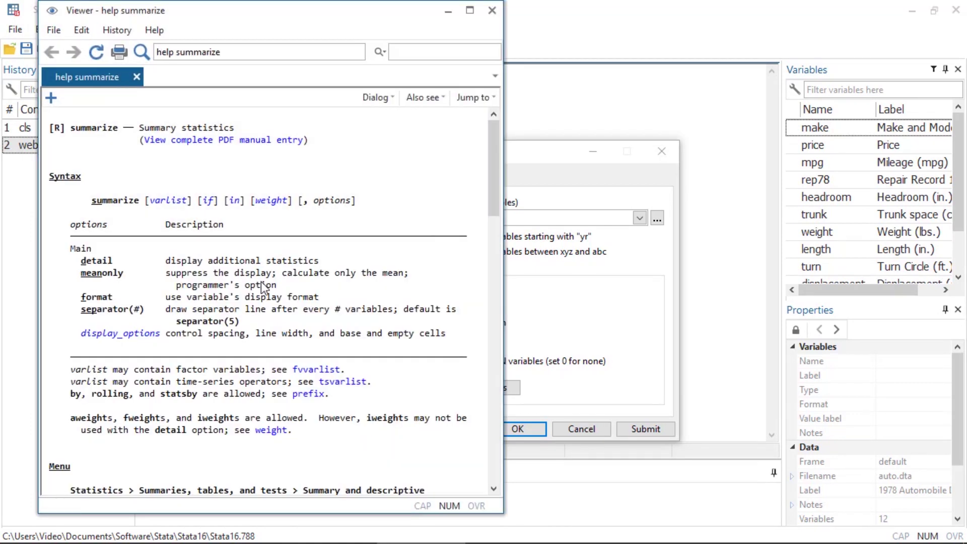
pyautogui.click(193, 144)
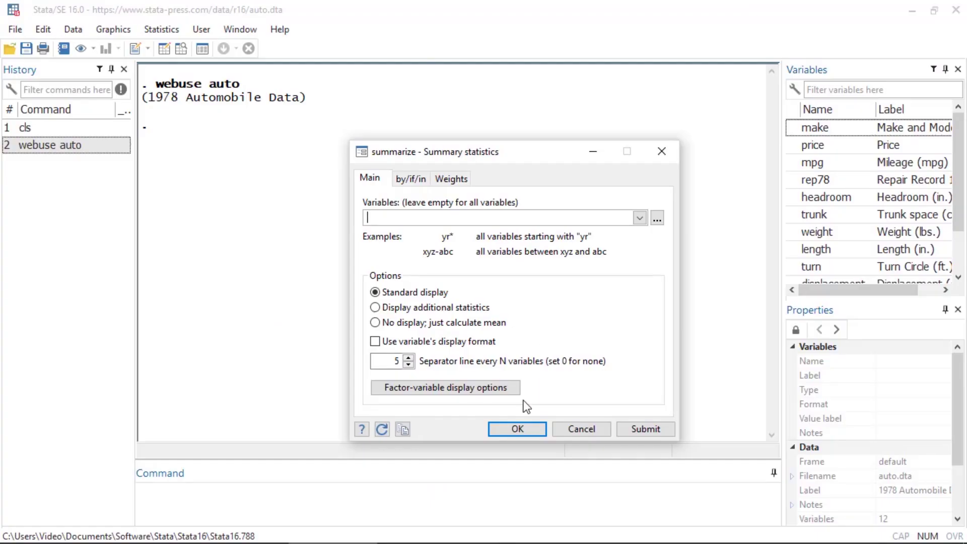
pyautogui.click(516, 429)
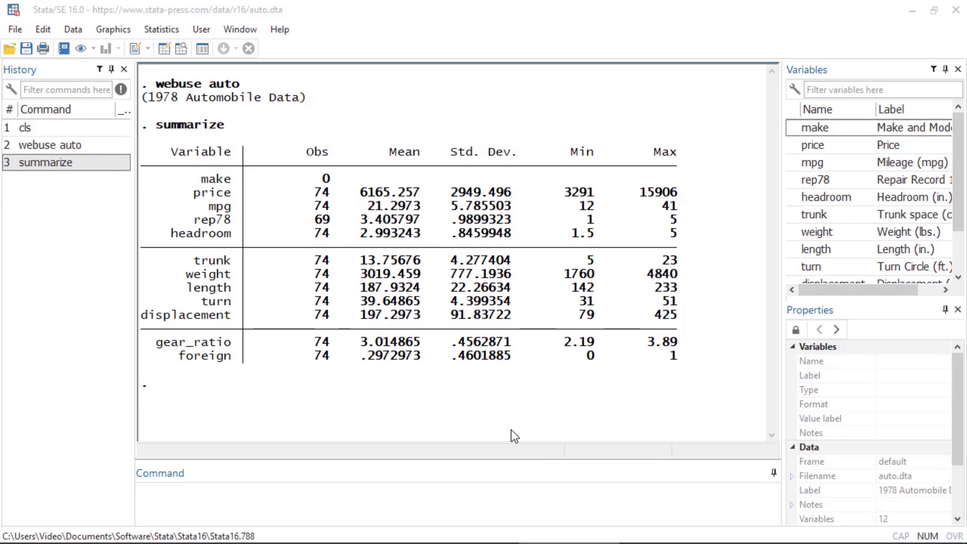
# - Run summarize again from the Command window
pyautogui.click(505, 500)
pyautogui.write('summar')
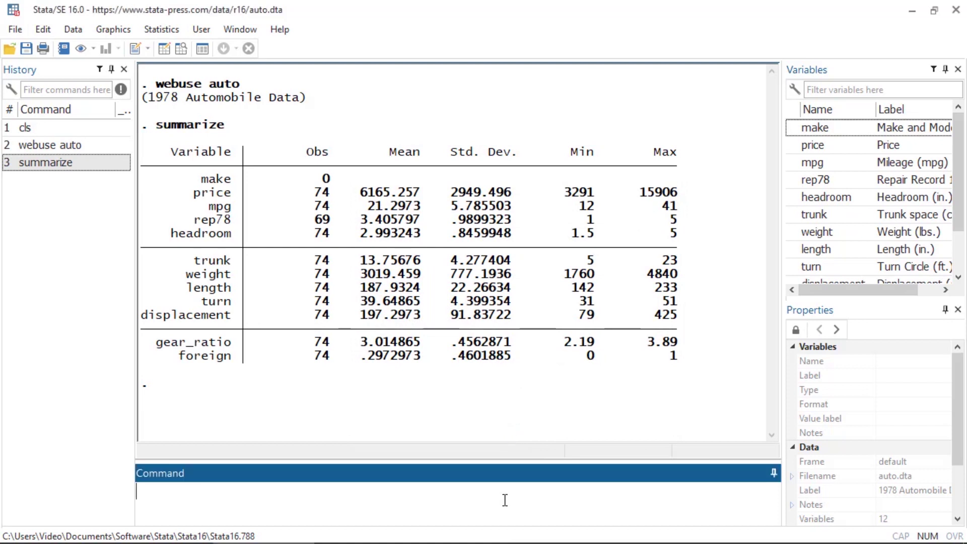
pyautogui.write('ize')
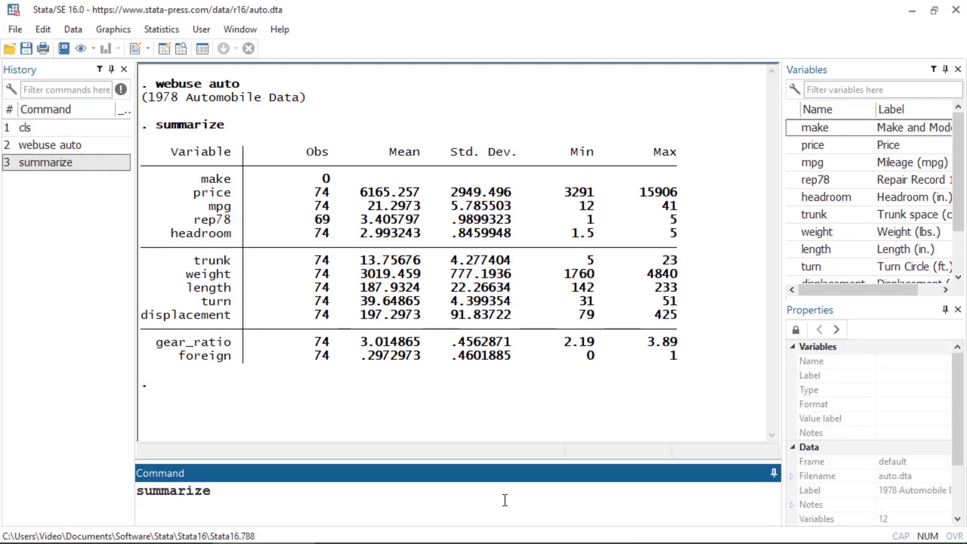
pyautogui.press('Return')
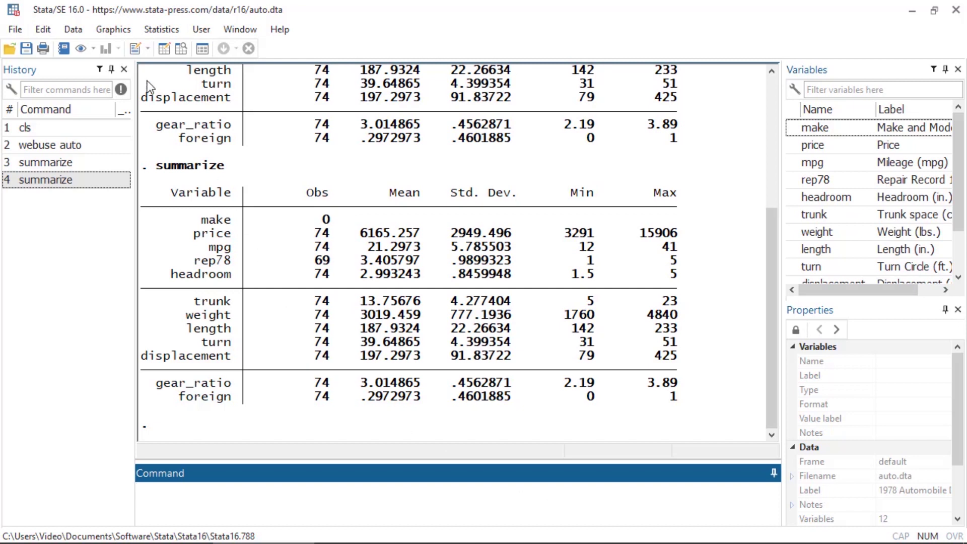
# - Write a new do-file with '// summarize the data' and summarize, and execute it
pyautogui.click(136, 49)
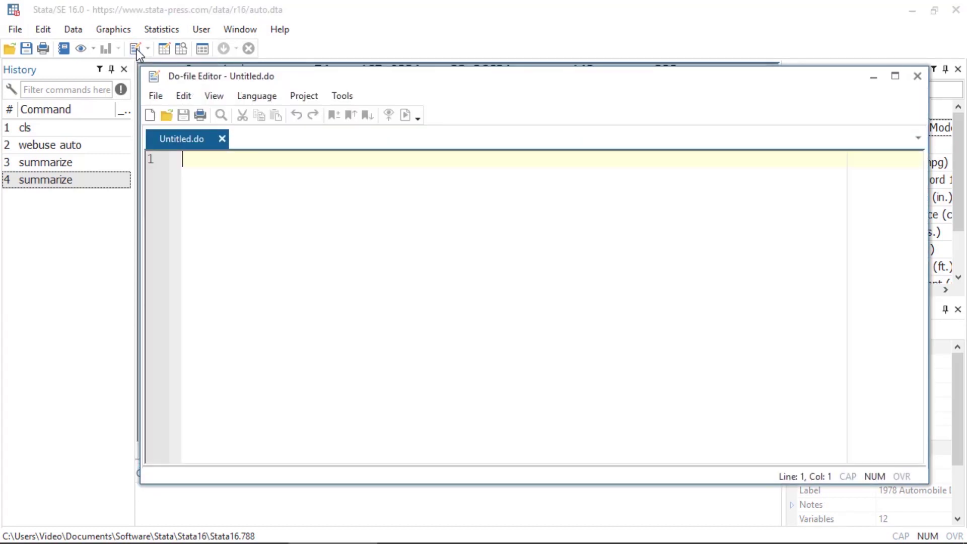
pyautogui.write('// summarize the data')
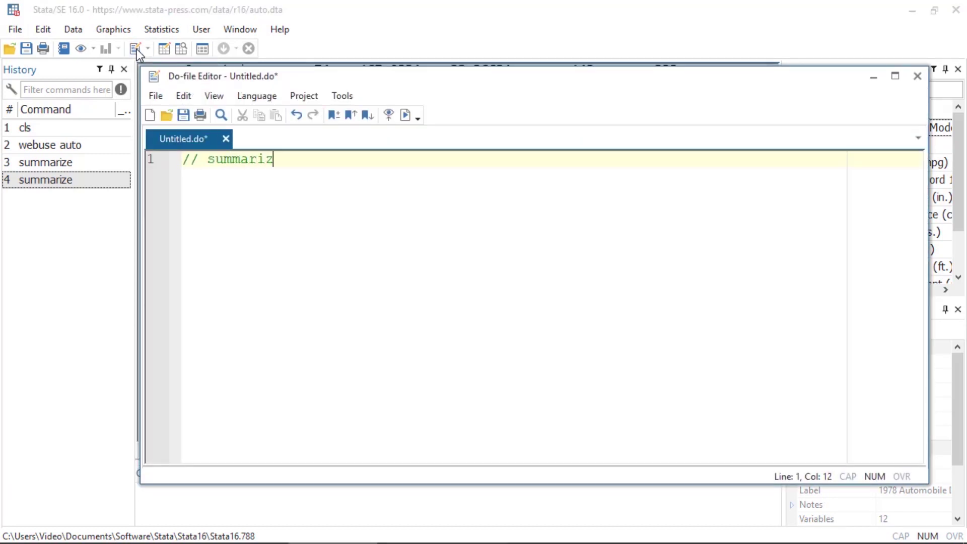
pyautogui.press('Return')
pyautogui.write('summarize')
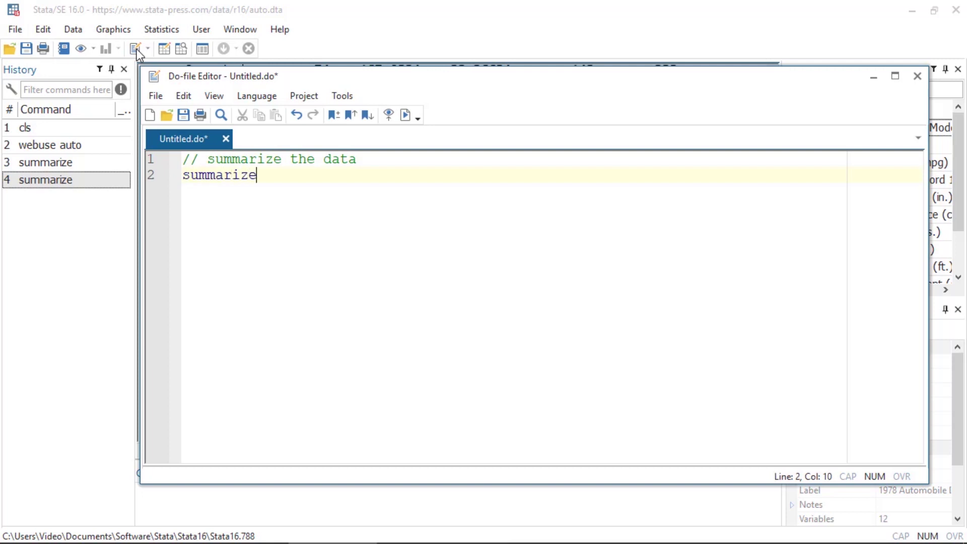
pyautogui.click(406, 116)
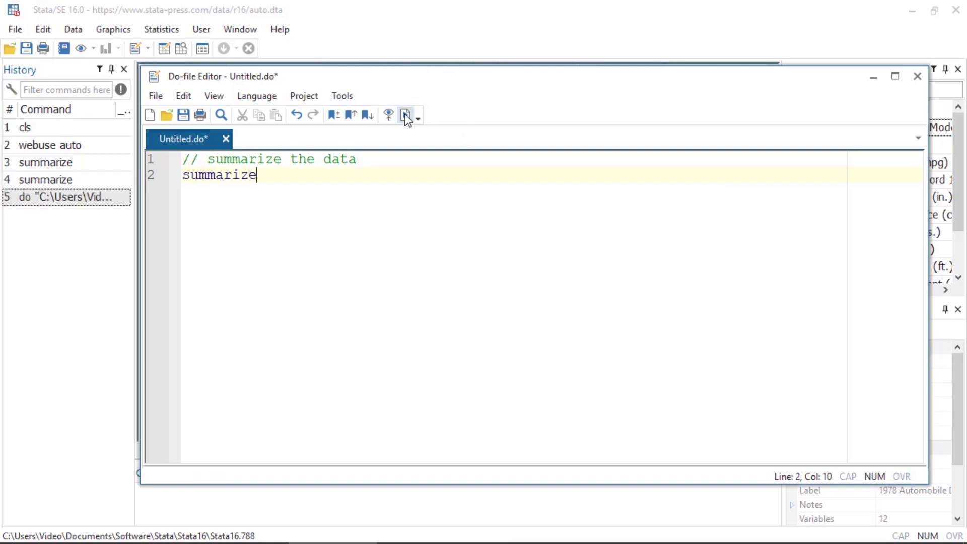
# - Return to the main Stata window and look over the File > Log options without choosing one
pyautogui.click(431, 28)
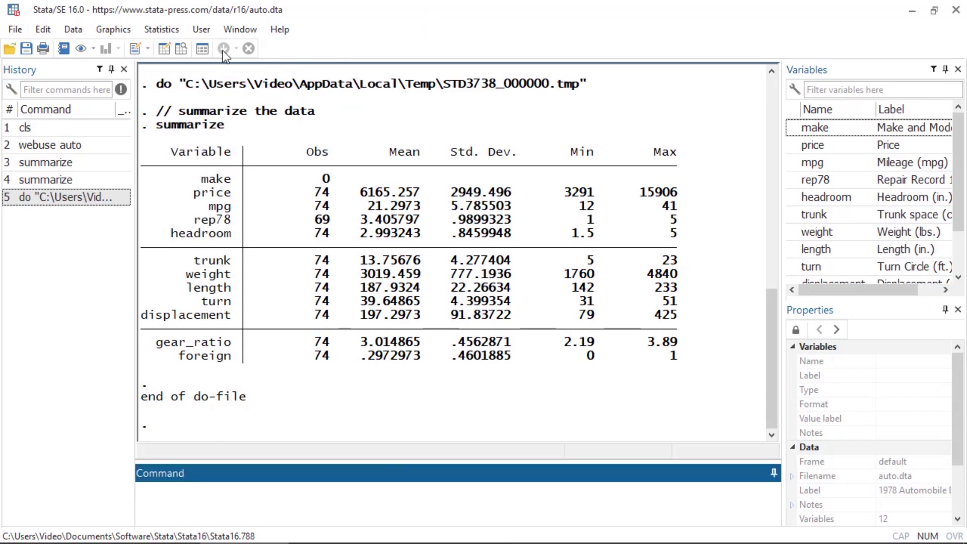
pyautogui.click(14, 29)
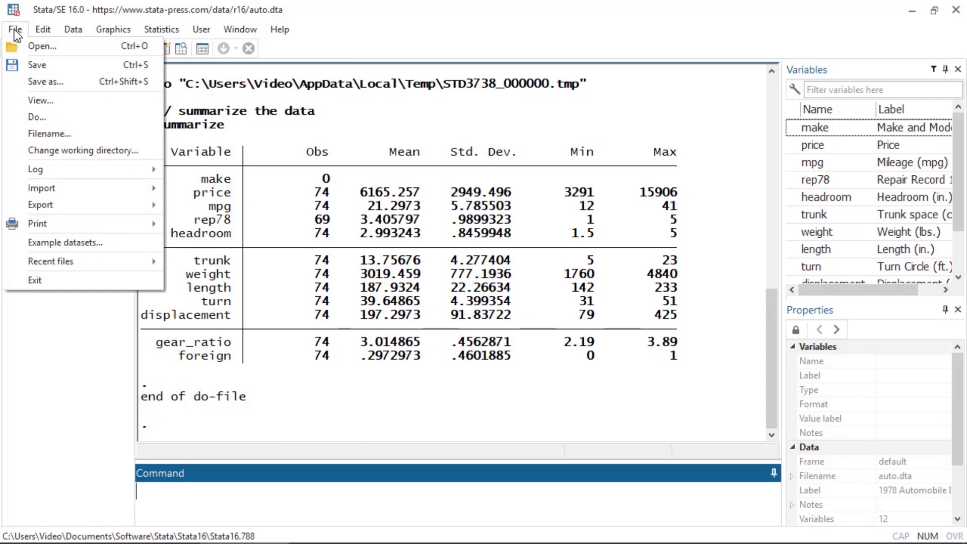
pyautogui.moveTo(19, 168)
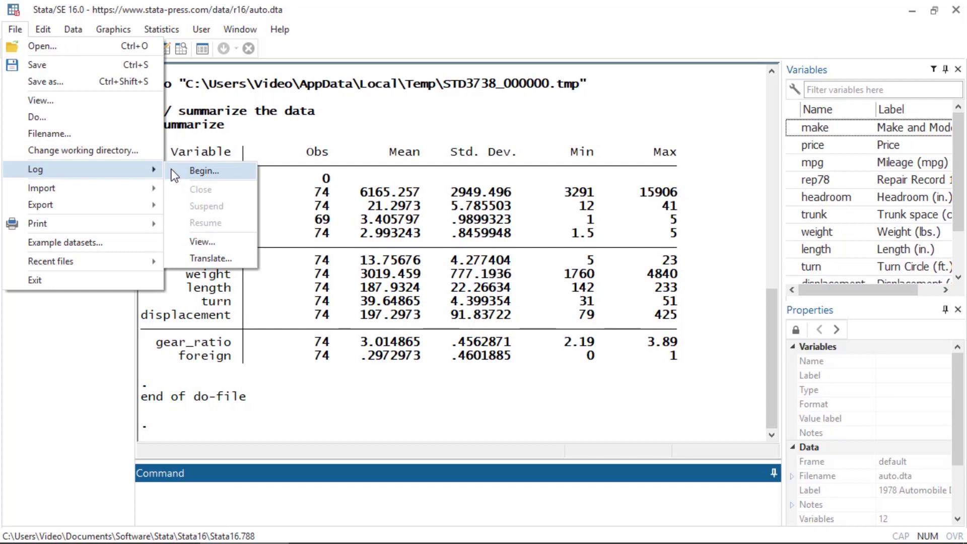
pyautogui.click(186, 137)
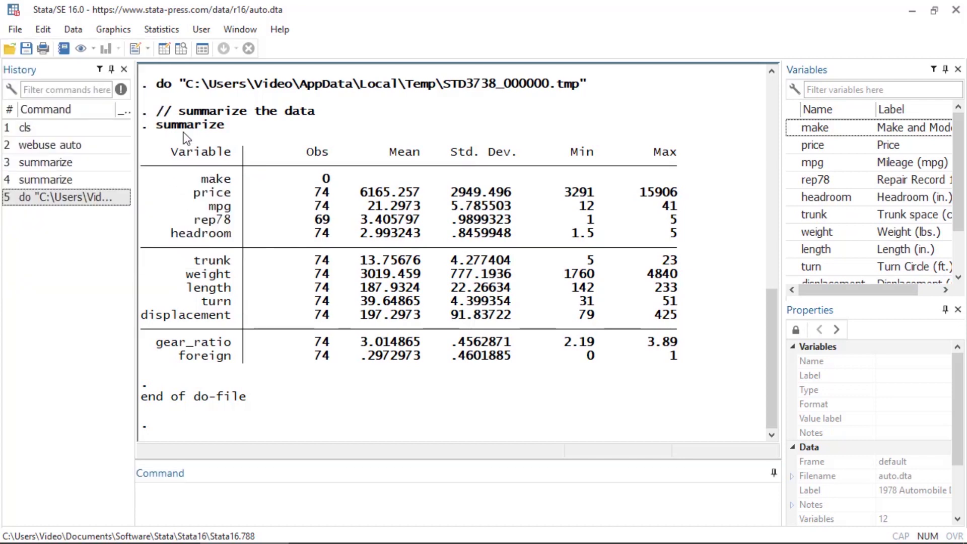
# - Rerun summarize from the History window and step through earlier commands with Page Up/Down
pyautogui.click(42, 131)
pyautogui.click(40, 146)
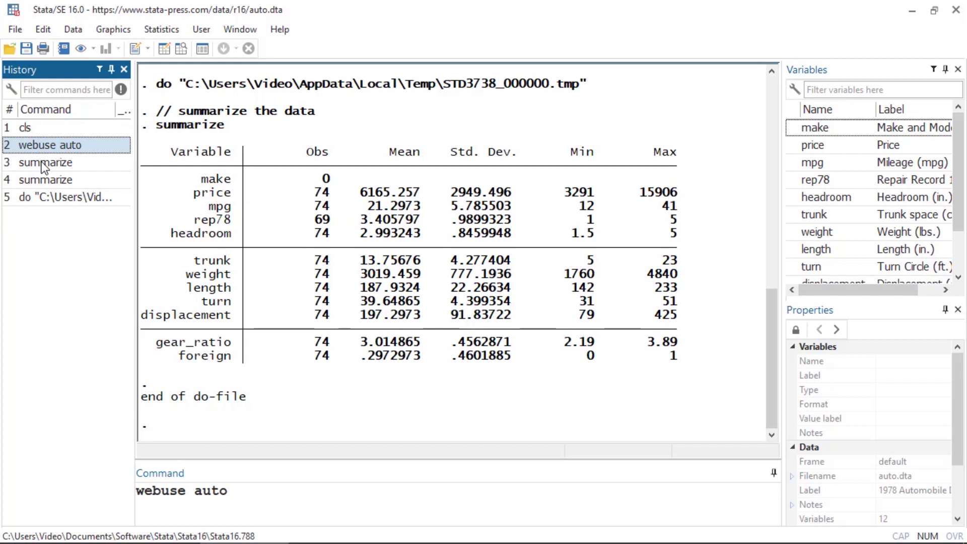
pyautogui.click(44, 163)
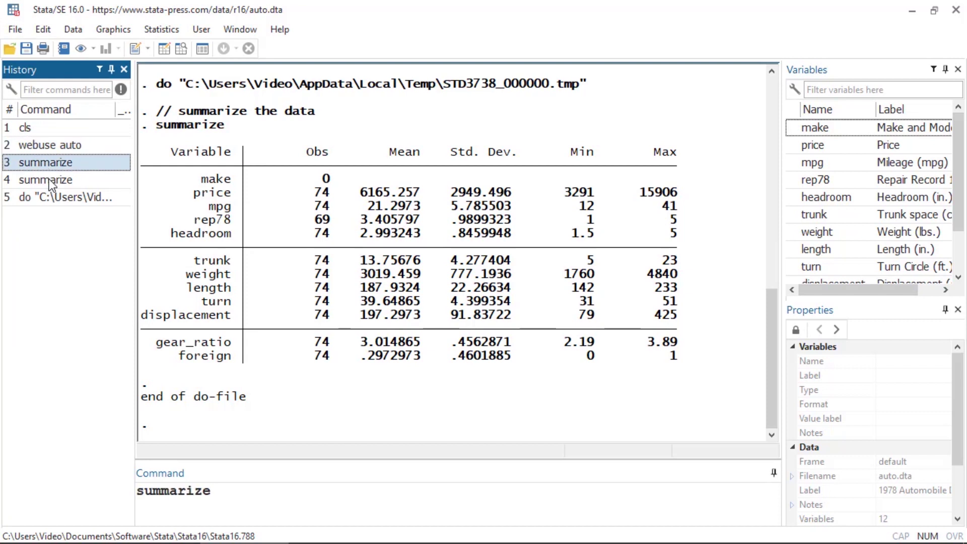
pyautogui.doubleClick(49, 180)
pyautogui.click(233, 511)
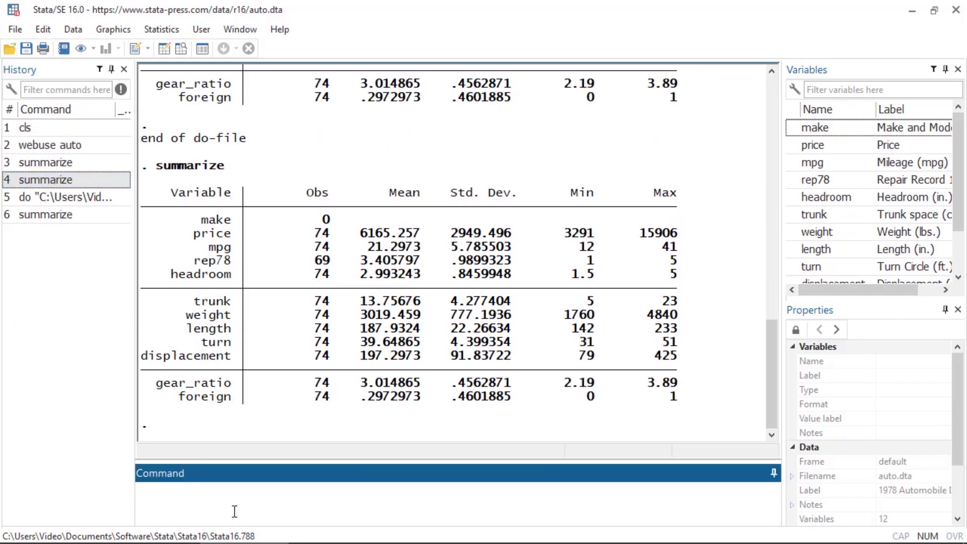
pyautogui.press('pageup')
pyautogui.press('pageup')
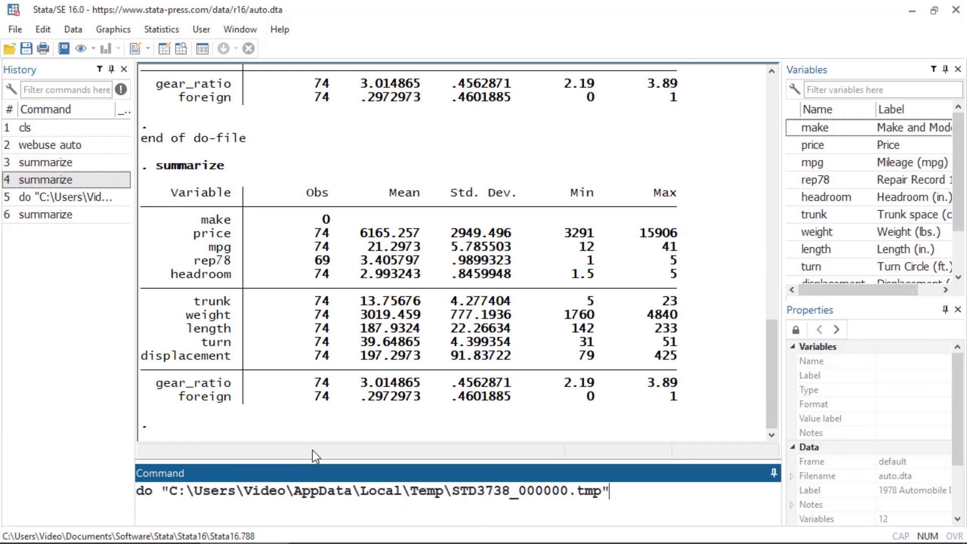
pyautogui.press('pageup')
pyautogui.press('pageup')
pyautogui.press('pageup')
pyautogui.press('pageup')
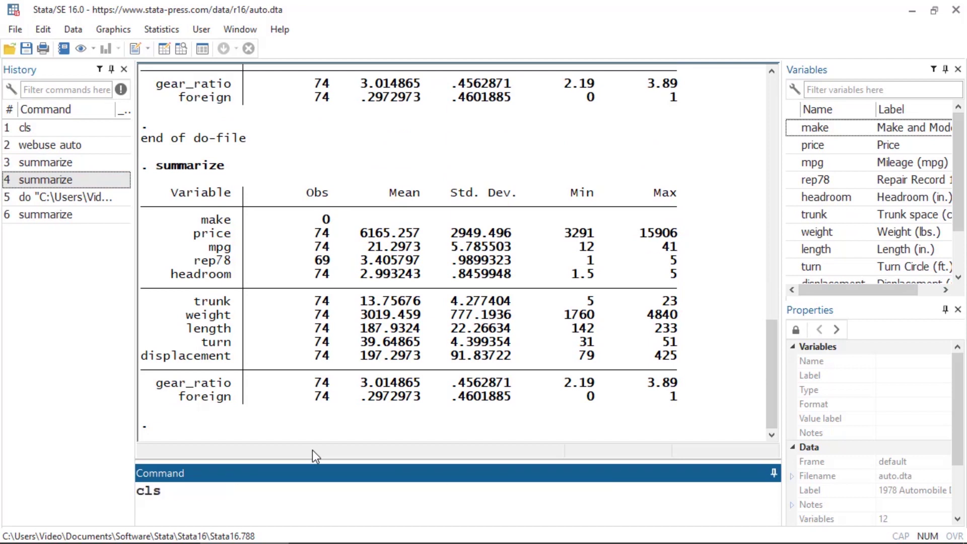
pyautogui.press('pagedown')
pyautogui.press('pagedown')
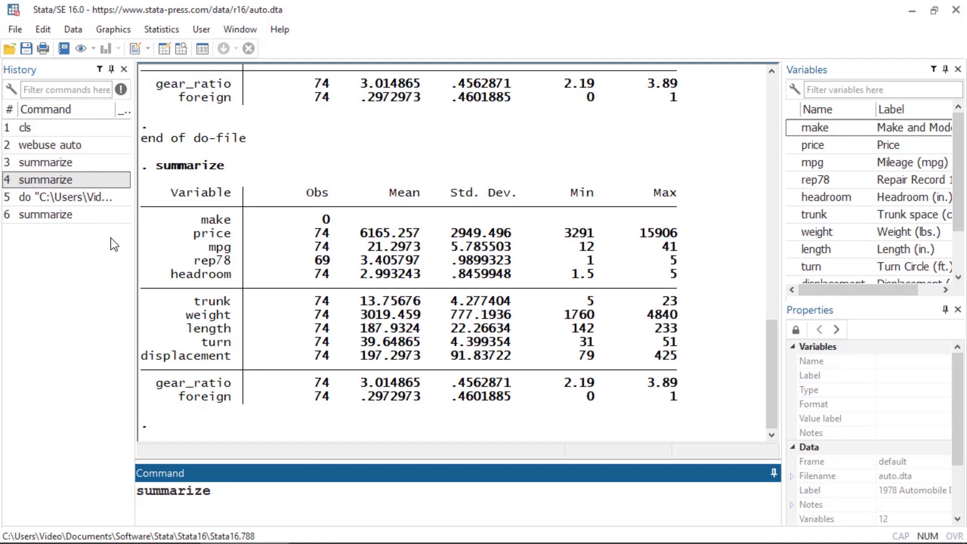
# - Send the webuse auto and summarize history commands to a new do-file, Untitled2.do
pyautogui.click(30, 145)
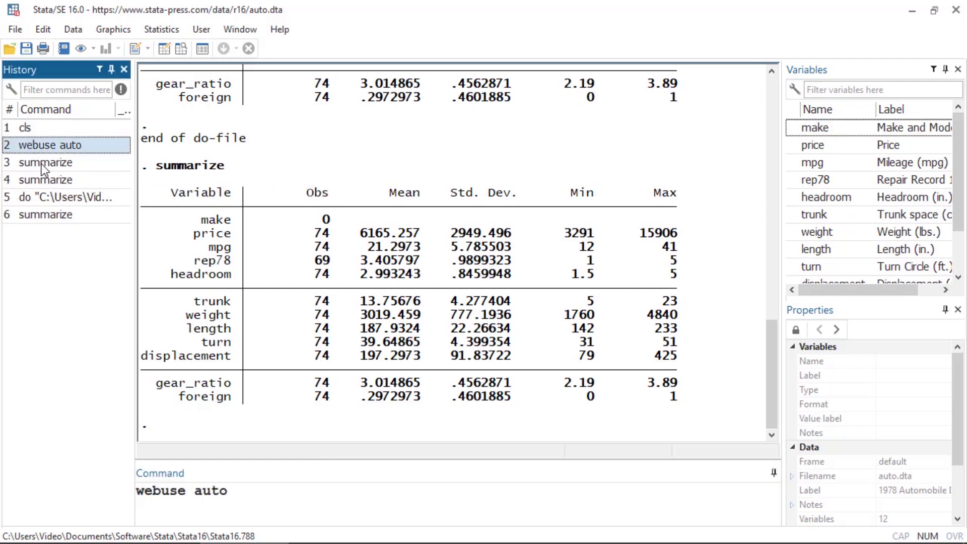
pyautogui.keyDown('ctrl'); pyautogui.click(41, 164); pyautogui.keyUp('ctrl')
pyautogui.rightClick(41, 164)
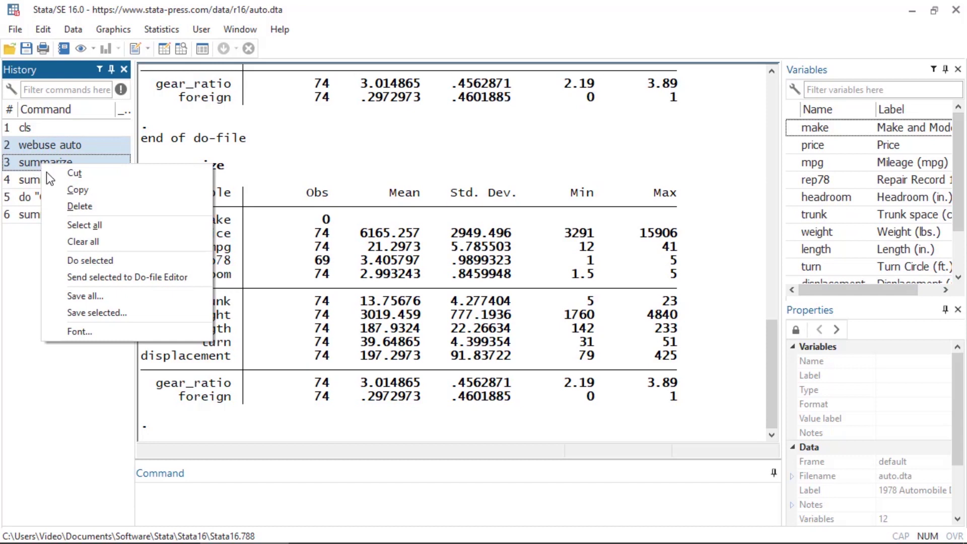
pyautogui.click(66, 280)
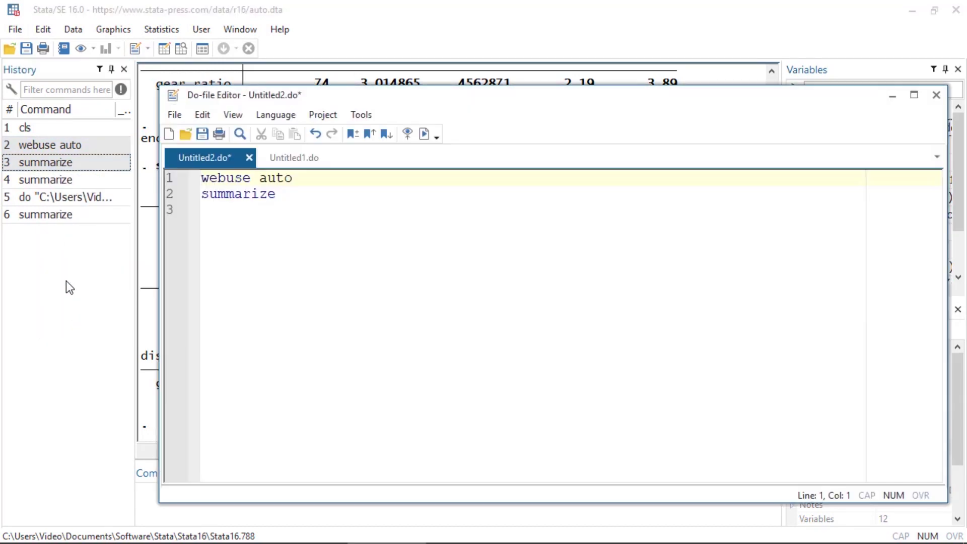
pyautogui.click(15, 29)
pyautogui.moveTo(18, 185)
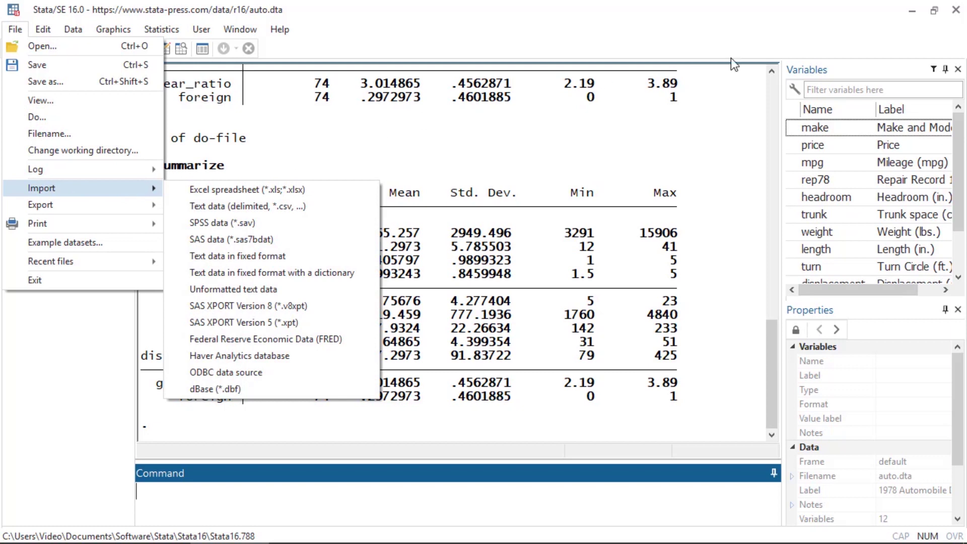
# - Inspect make, price and mpg properties (mpg: Mileage (mpg), int, %8.0g), then browse the data
pyautogui.click(849, 73)
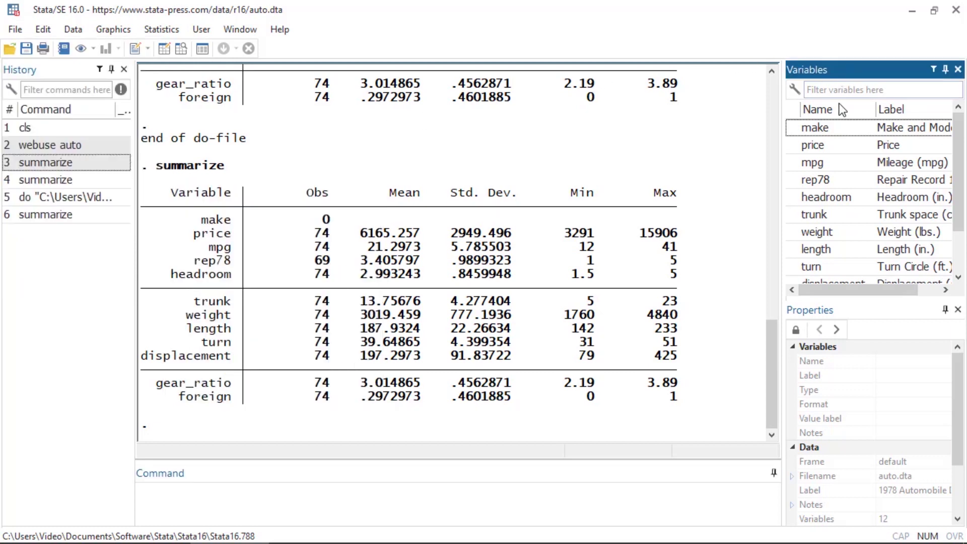
pyautogui.click(836, 129)
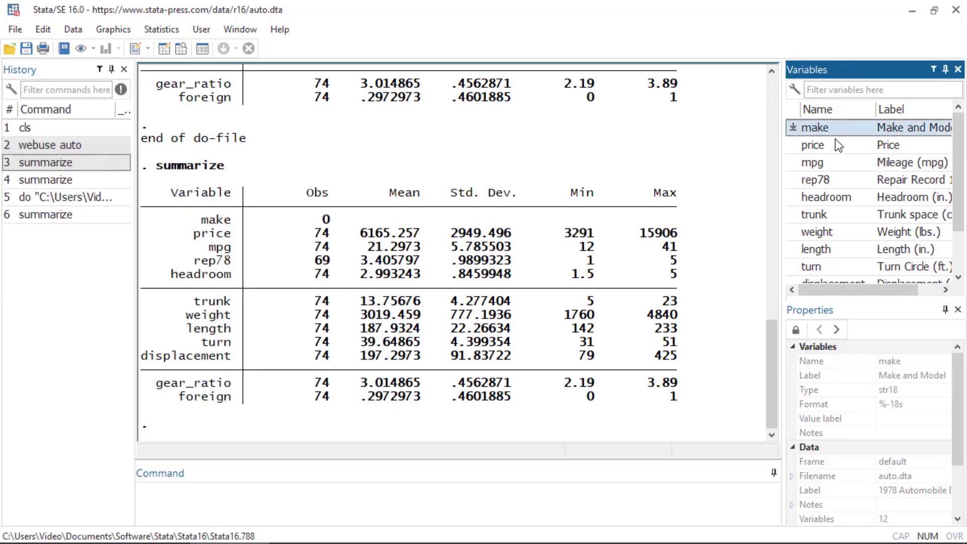
pyautogui.click(837, 146)
pyautogui.click(839, 165)
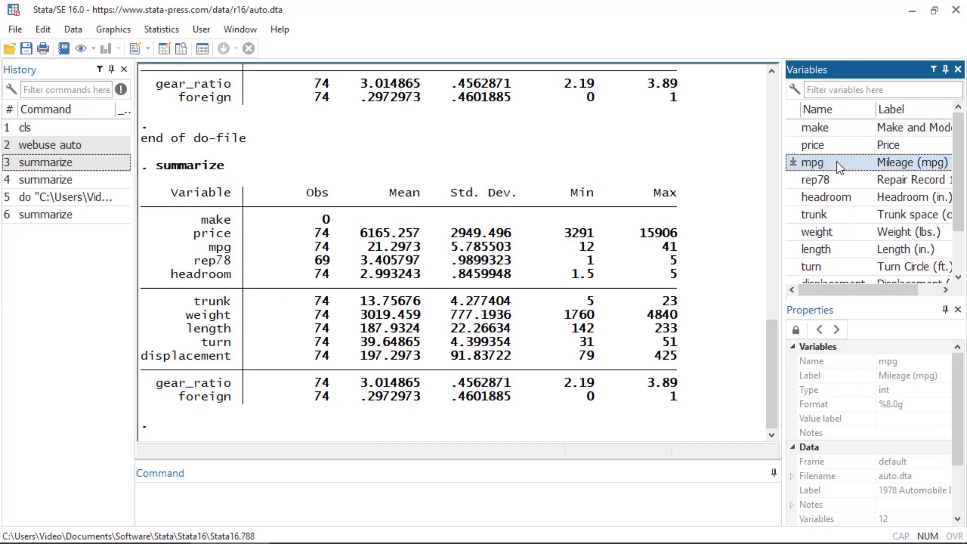
pyautogui.click(820, 360)
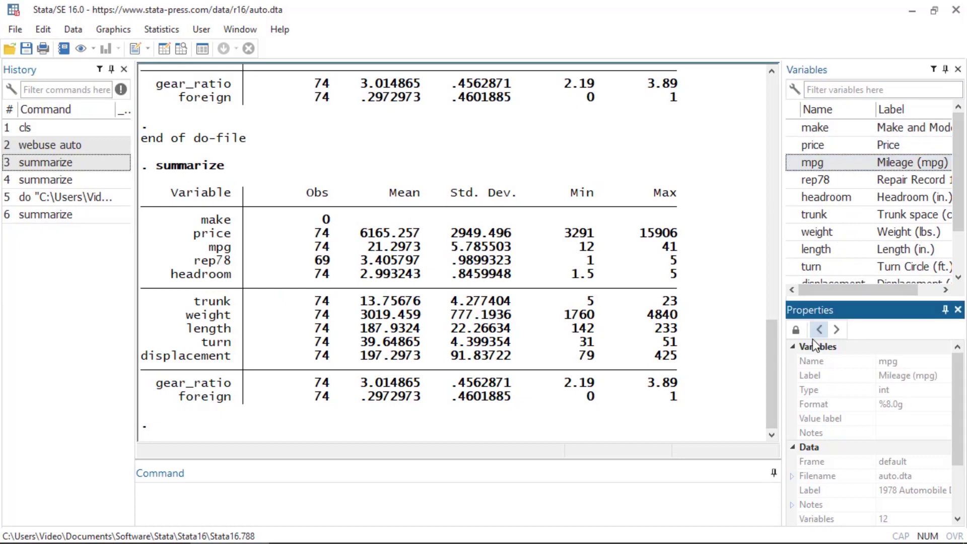
pyautogui.click(817, 375)
pyautogui.click(821, 405)
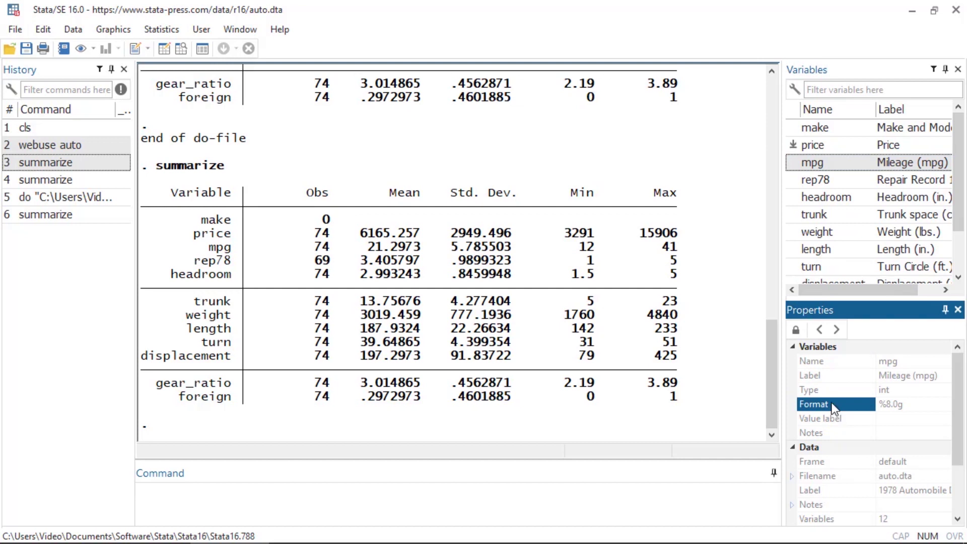
pyautogui.click(181, 49)
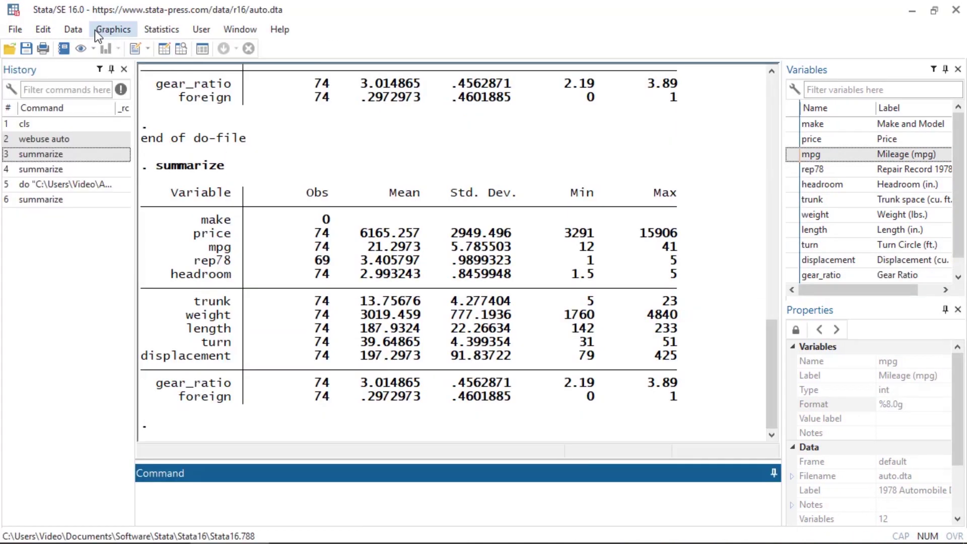
# - Draw a histogram of mpg via Graphics > Histogram and open it in the Graph Editor
pyautogui.click(96, 30)
pyautogui.click(104, 118)
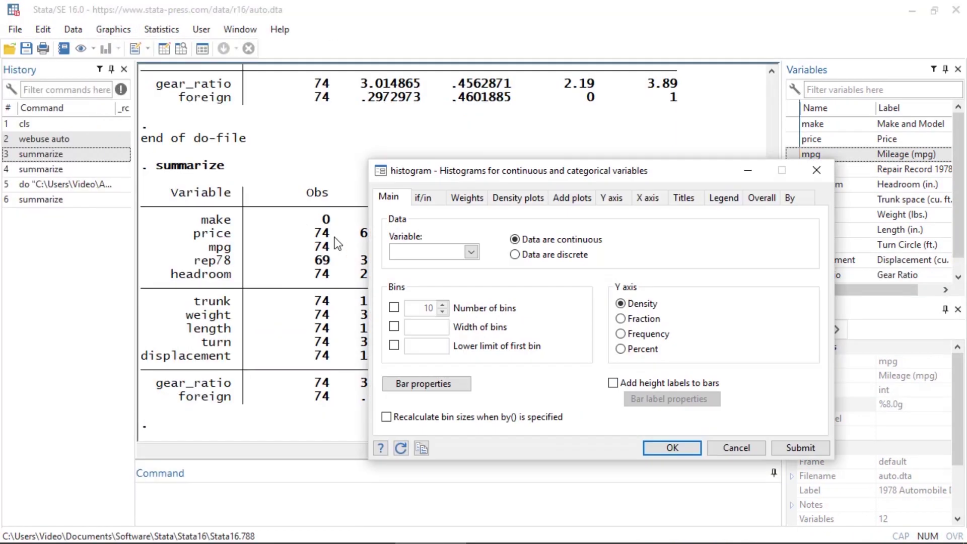
pyautogui.click(471, 251)
pyautogui.click(455, 278)
pyautogui.click(663, 448)
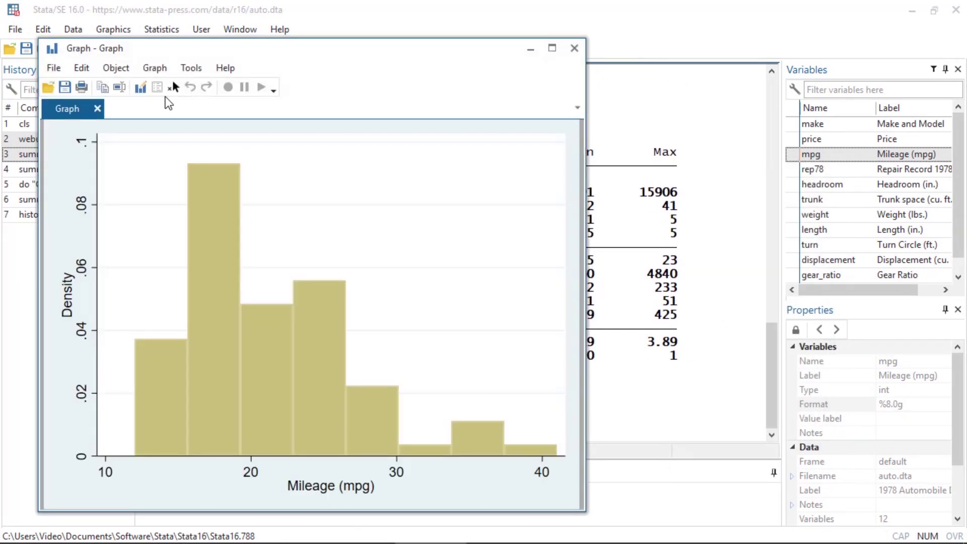
pyautogui.click(137, 91)
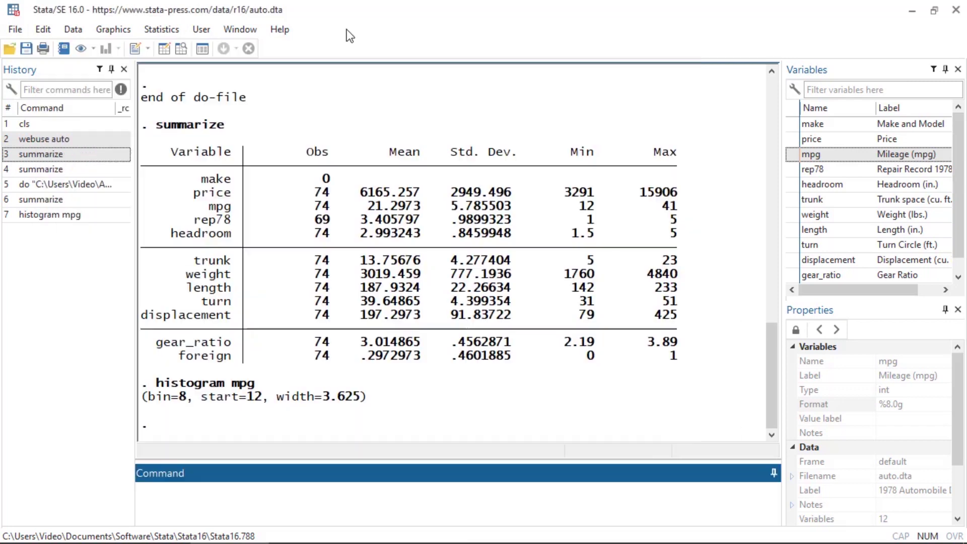
pyautogui.click(266, 29)
# - Search the help for 'regress', then open the PDF documentation
pyautogui.click(276, 98)
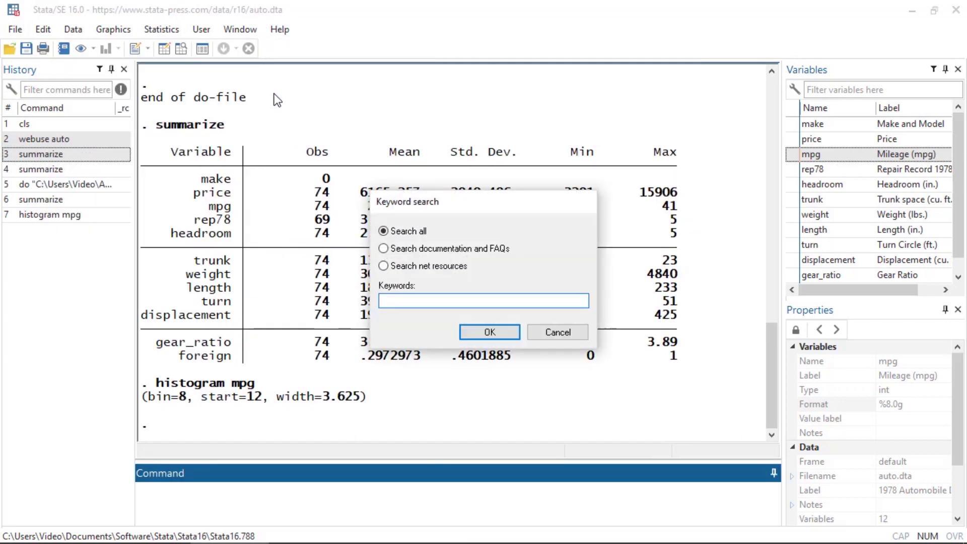
pyautogui.write('regress')
pyautogui.click(487, 332)
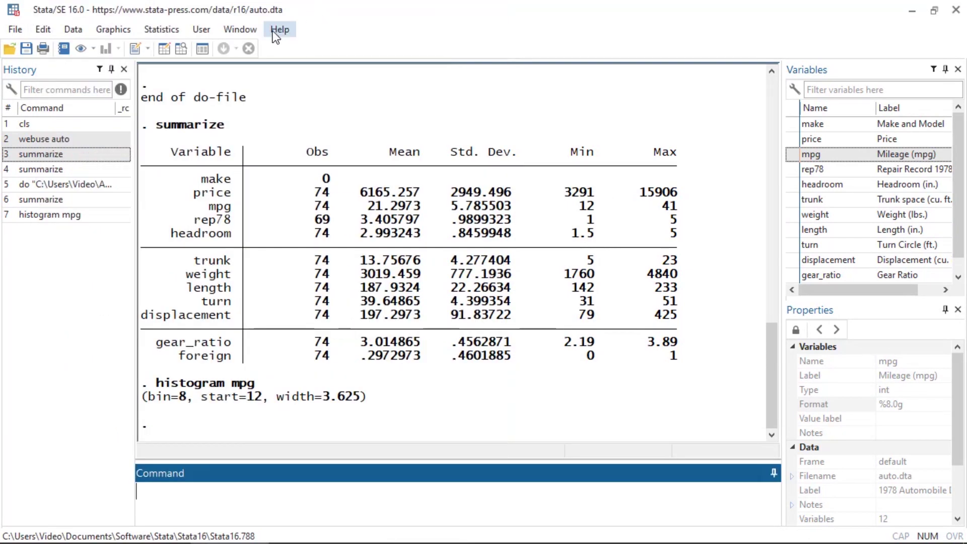
pyautogui.click(280, 30)
pyautogui.click(275, 46)
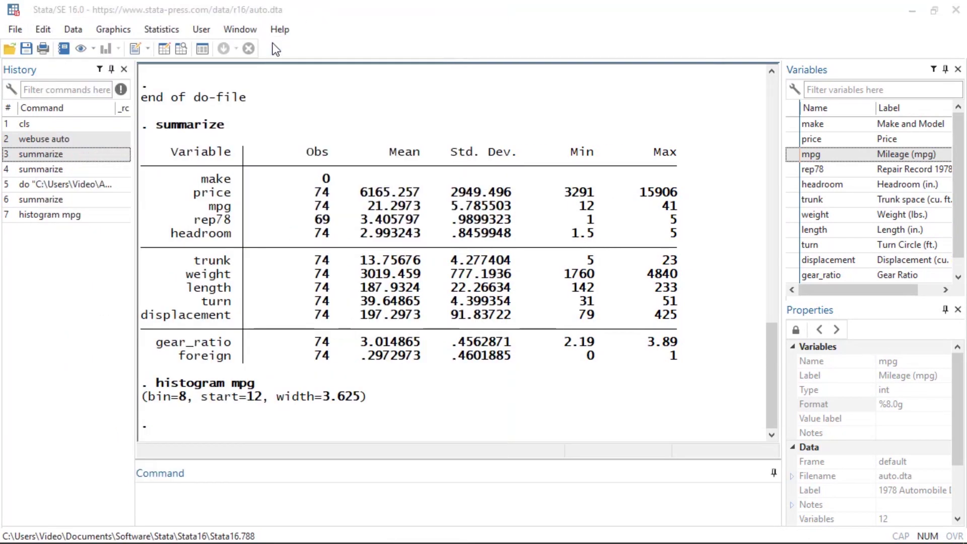